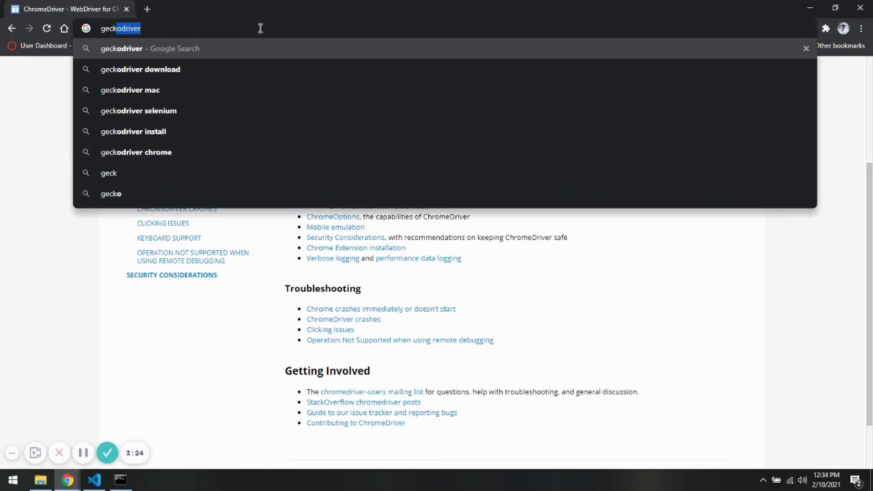
{"action": "type", "text": "odriver"}
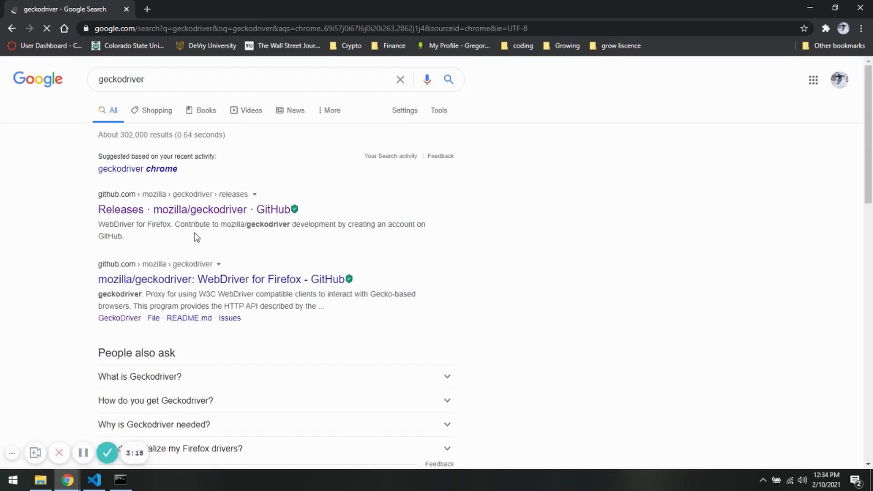
Visit the GitHub geckodriver releases result, then return to the geckodriver search results
{"action": "left_click", "coordinate": [177, 214]}
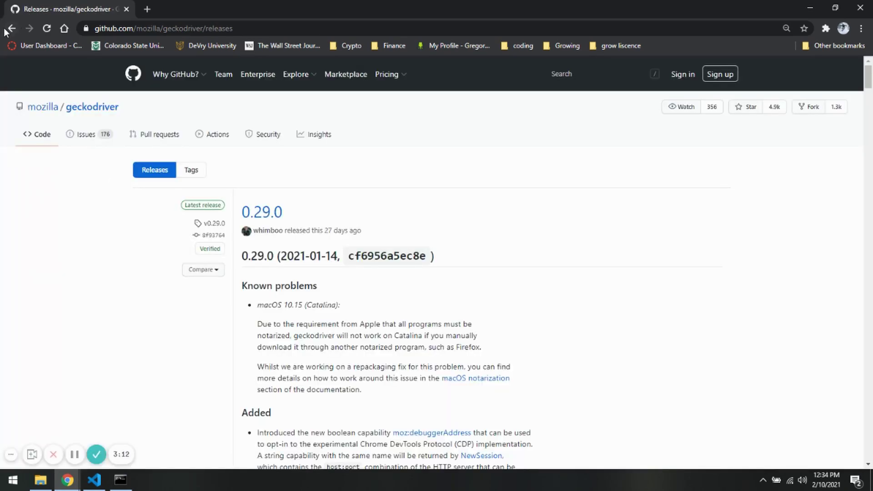
{"action": "key", "text": "alt+Left"}
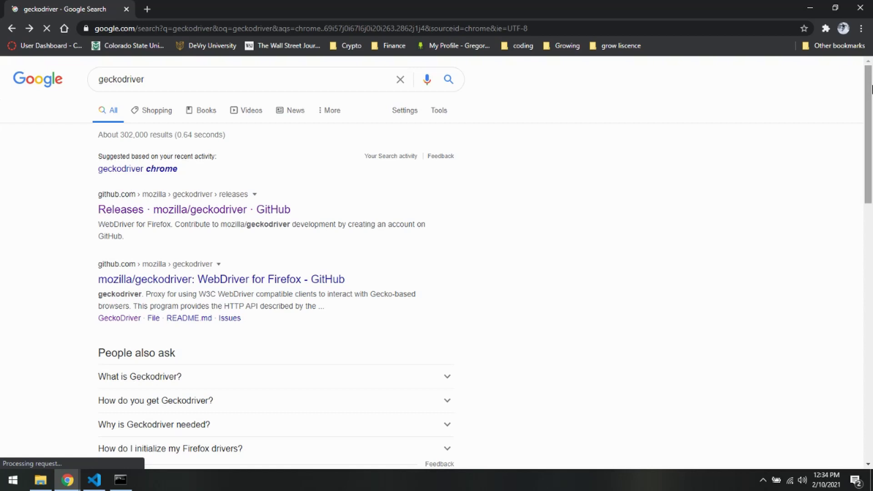
{"action": "scroll", "coordinate": [872, 156], "scroll_direction": "down", "scroll_amount": 3}
{"action": "scroll", "coordinate": [872, 156], "scroll_direction": "down", "scroll_amount": 1}
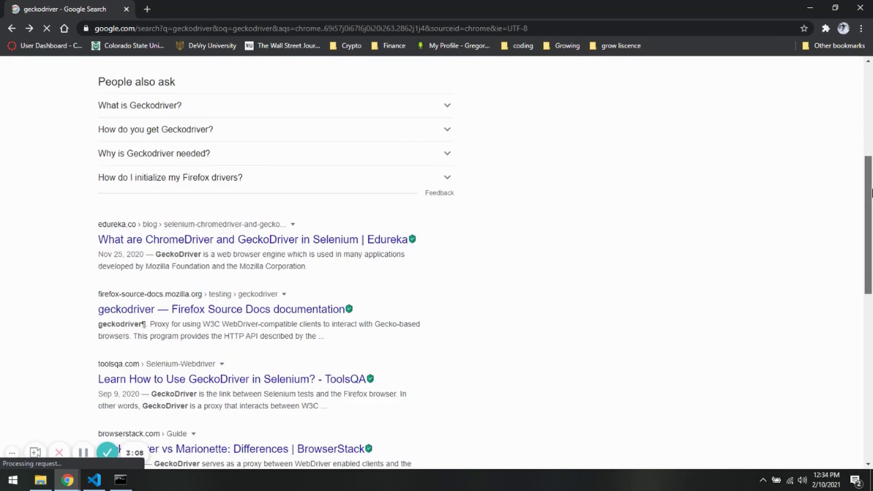
{"action": "scroll", "coordinate": [872, 156], "scroll_direction": "down", "scroll_amount": 1}
{"action": "scroll", "coordinate": [865, 95], "scroll_direction": "up", "scroll_amount": 4}
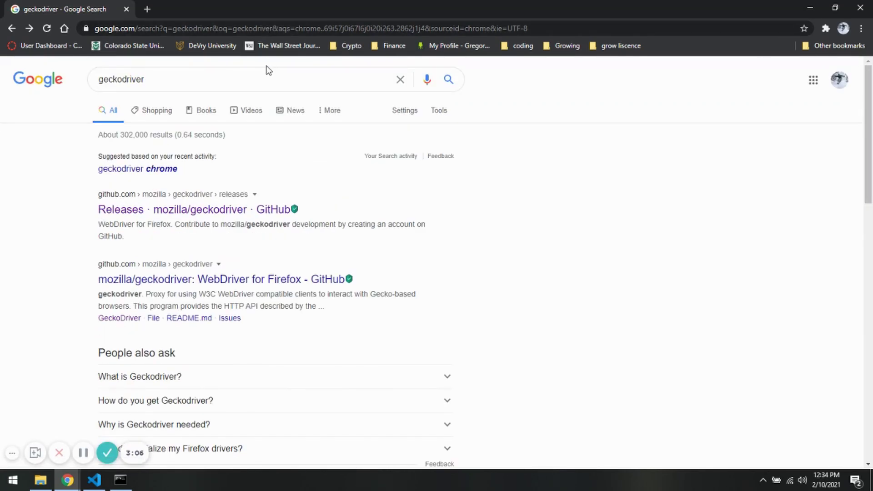
Refine the Google search to 'geckodriver download' and run it
{"action": "left_click", "coordinate": [267, 84]}
{"action": "type", "text": "dow"}
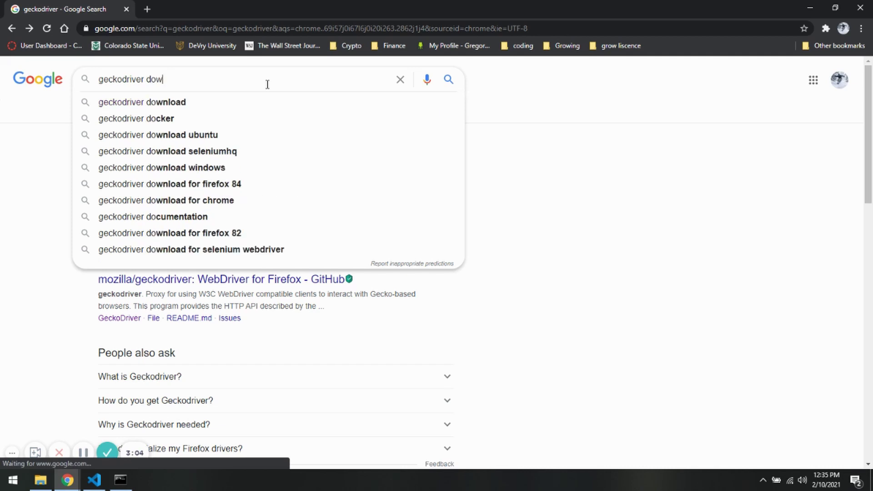
{"action": "type", "text": "nload"}
{"action": "key", "text": "Return"}
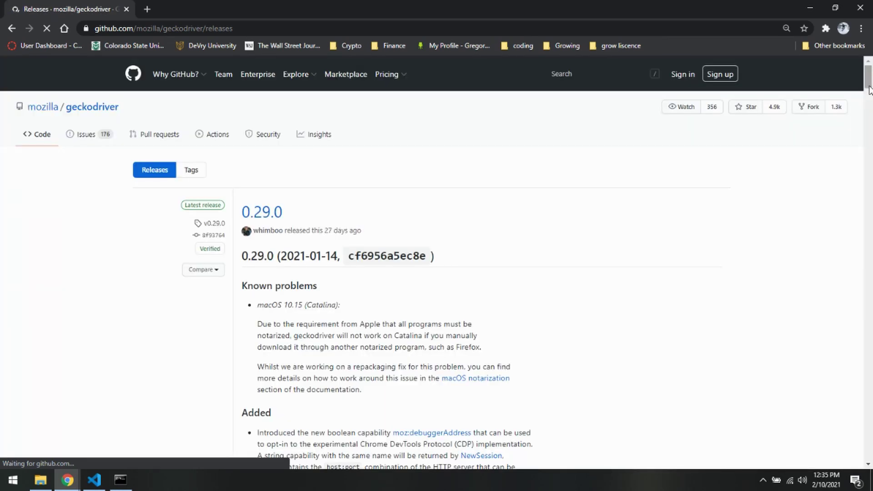
{"action": "left_click_drag", "start_coordinate": [870, 87], "coordinate": [871, 110]}
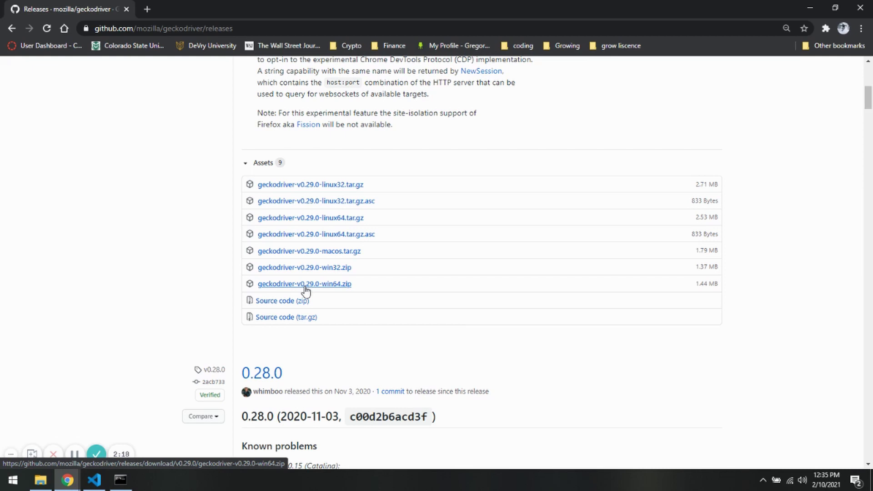
Download geckodriver-v0.29.0-win64.zip and minimise Chrome to reveal the Python38 folder
{"action": "left_click", "coordinate": [305, 286]}
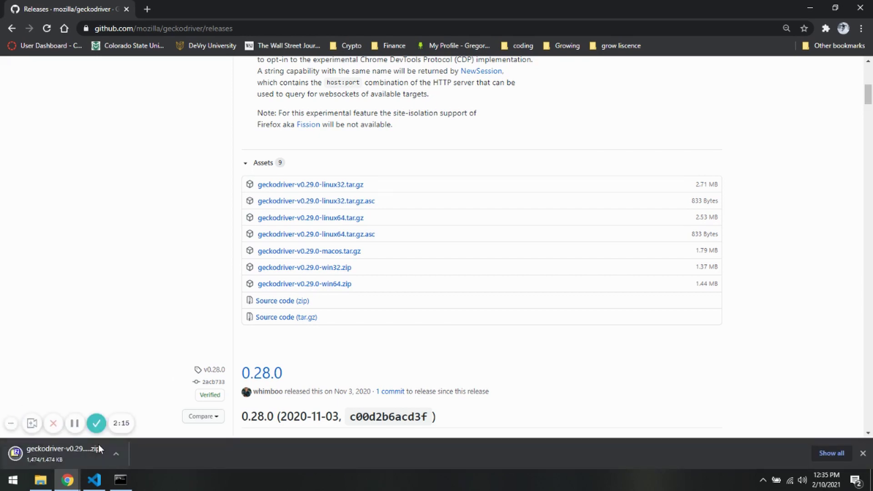
{"action": "left_click", "coordinate": [809, 9]}
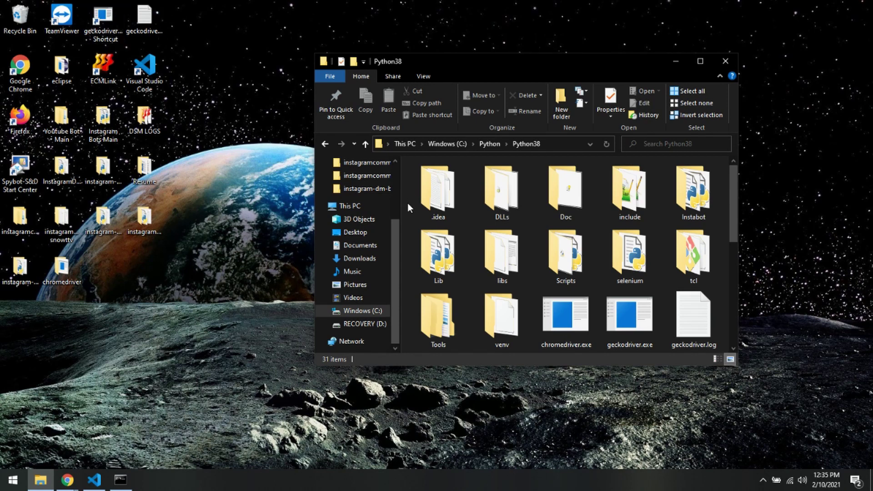
{"action": "left_click", "coordinate": [362, 311]}
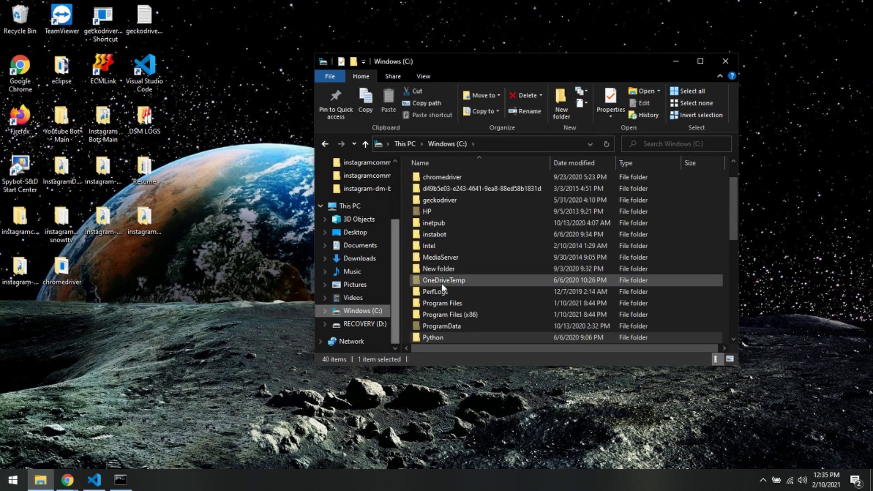
{"action": "double_click", "coordinate": [440, 339]}
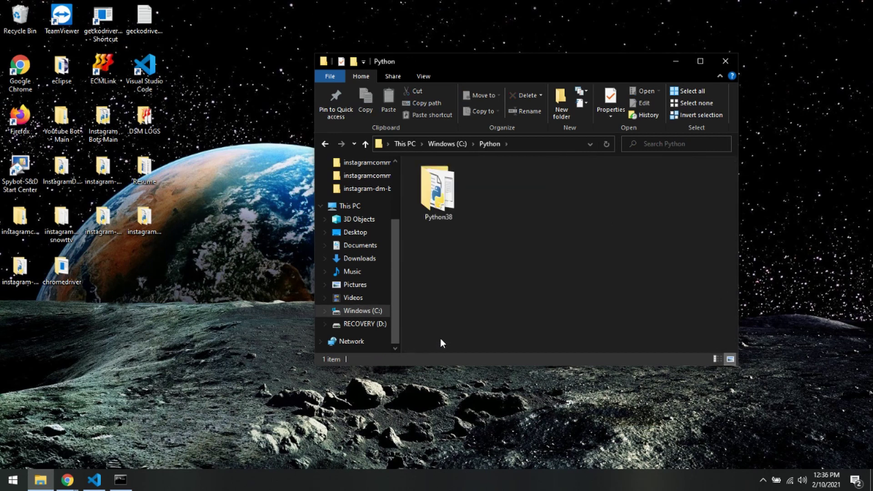
{"action": "double_click", "coordinate": [439, 193]}
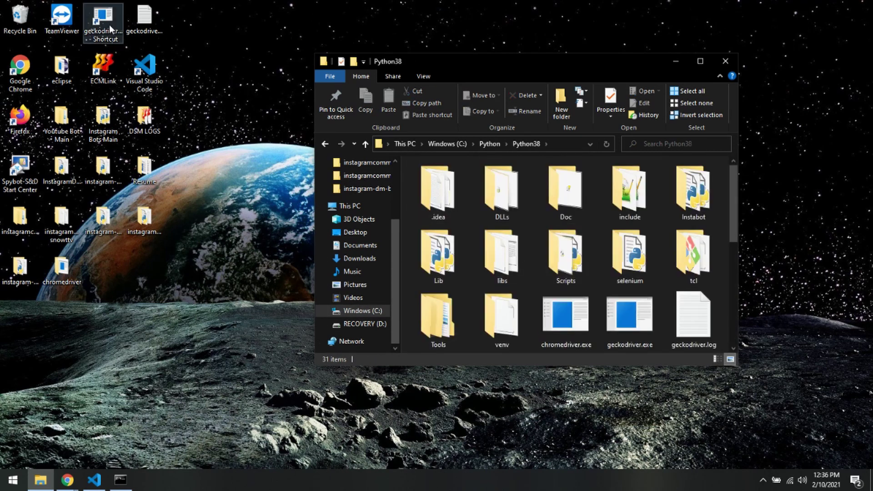
{"action": "mouse_move", "coordinate": [109, 25]}
{"action": "left_mouse_down"}
{"action": "mouse_move", "coordinate": [120, 32]}
{"action": "mouse_move", "coordinate": [106, 26]}
{"action": "left_mouse_up"}
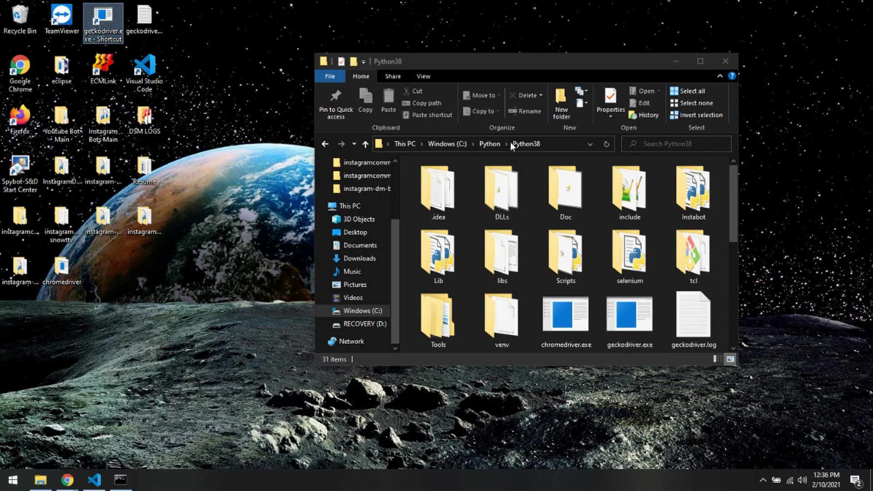
{"action": "left_click", "coordinate": [554, 141]}
{"action": "left_click", "coordinate": [554, 141]}
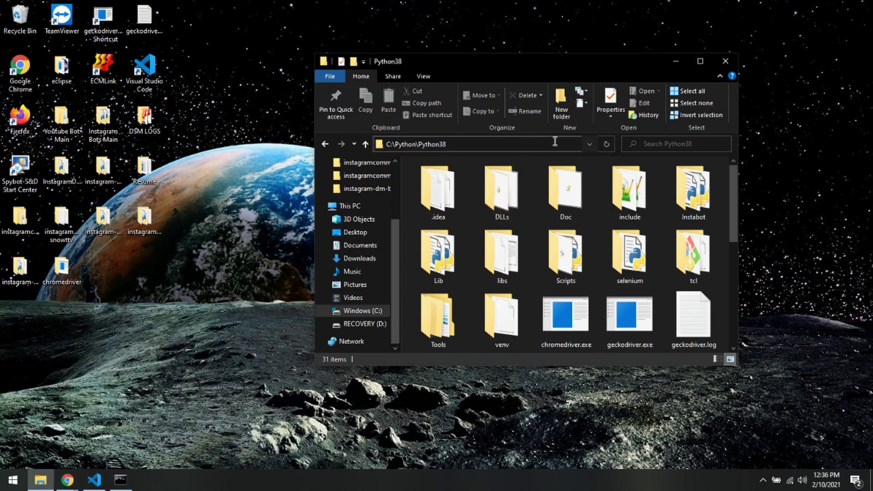
{"action": "type", "text": "\\"}
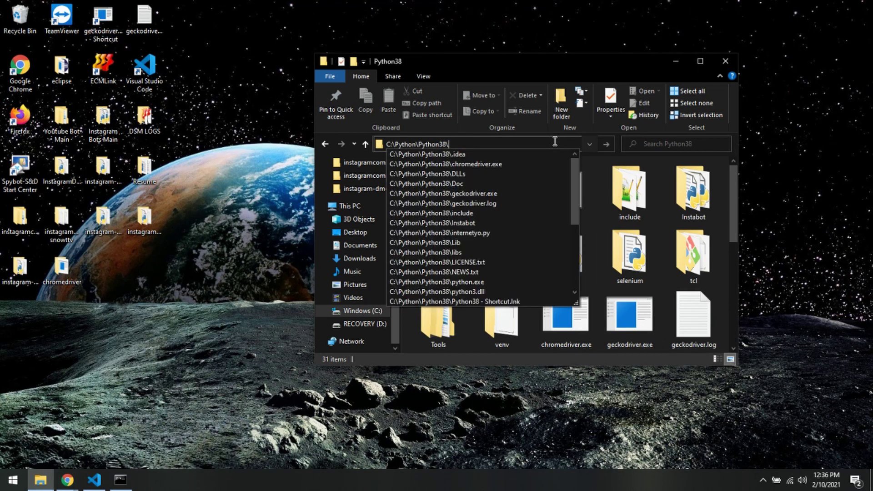
{"action": "type", "text": "gecko"}
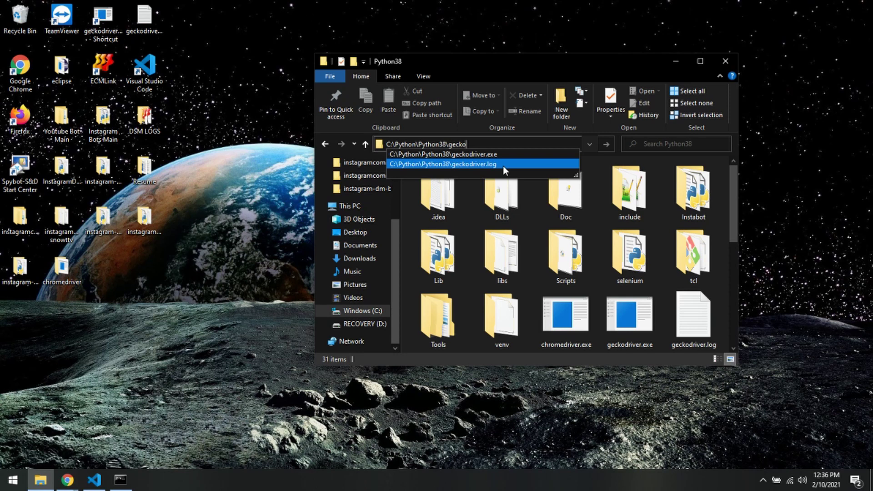
{"action": "key", "text": "BackSpace"}
{"action": "key", "text": "BackSpace"}
{"action": "key", "text": "BackSpace"}
{"action": "key", "text": "BackSpace"}
{"action": "key", "text": "BackSpace"}
{"action": "key", "text": "BackSpace"}
{"action": "key", "text": "BackSpace"}
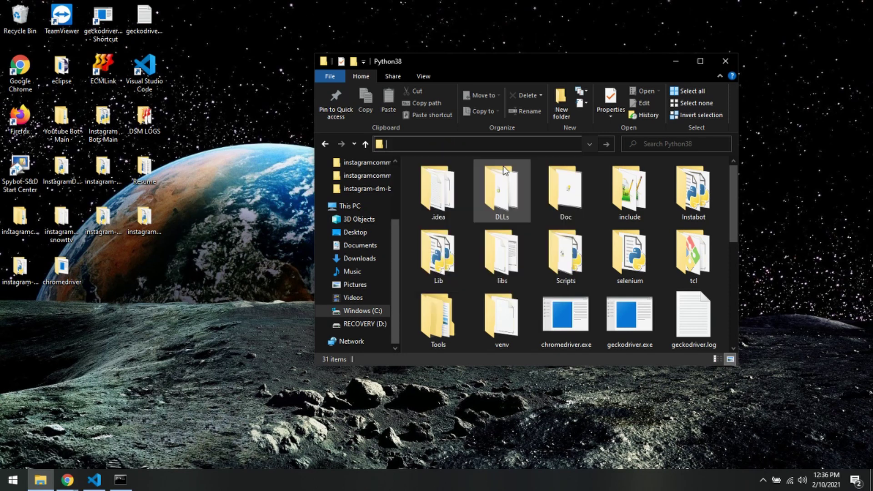